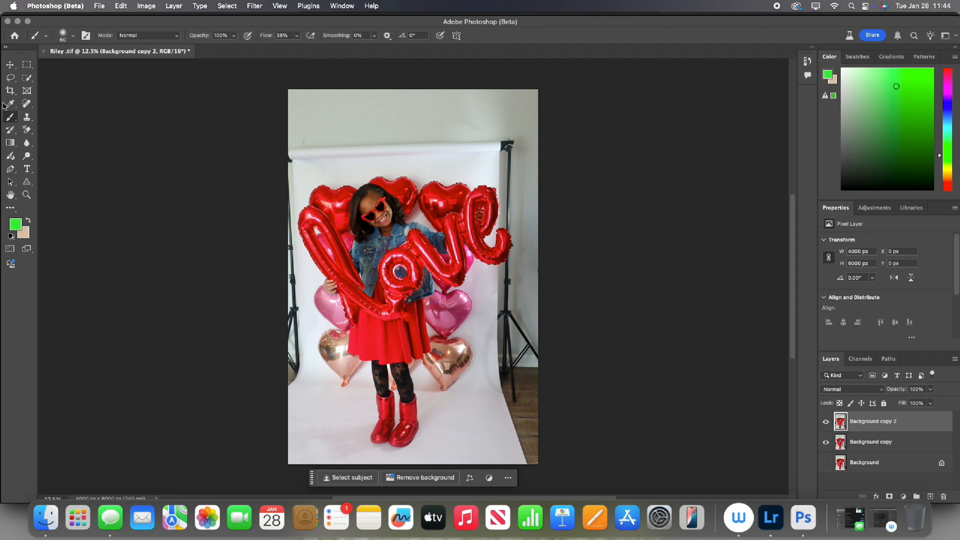
Select the girl and balloons with Select Subject and turn the selection into a layer mask on Background copy 2.
left_click(27, 80)
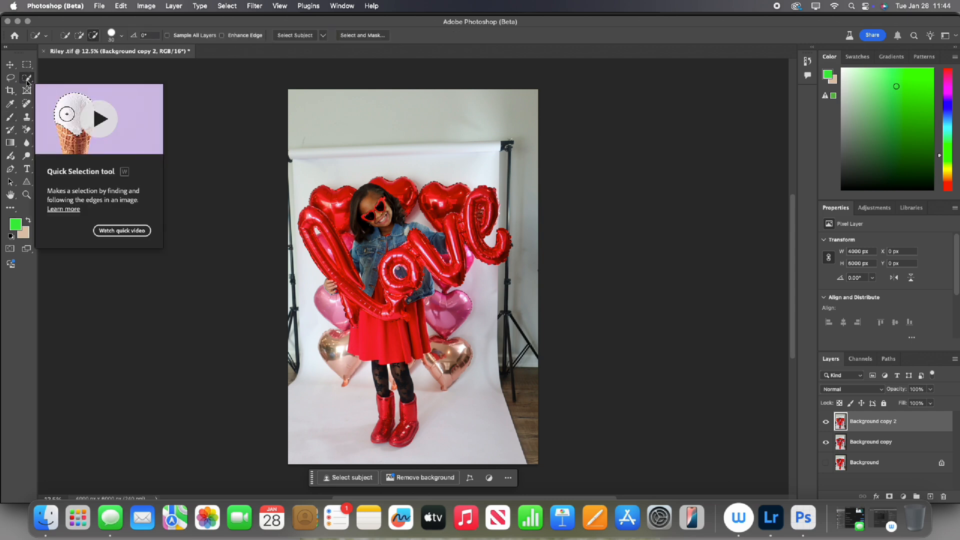
left_click(299, 36)
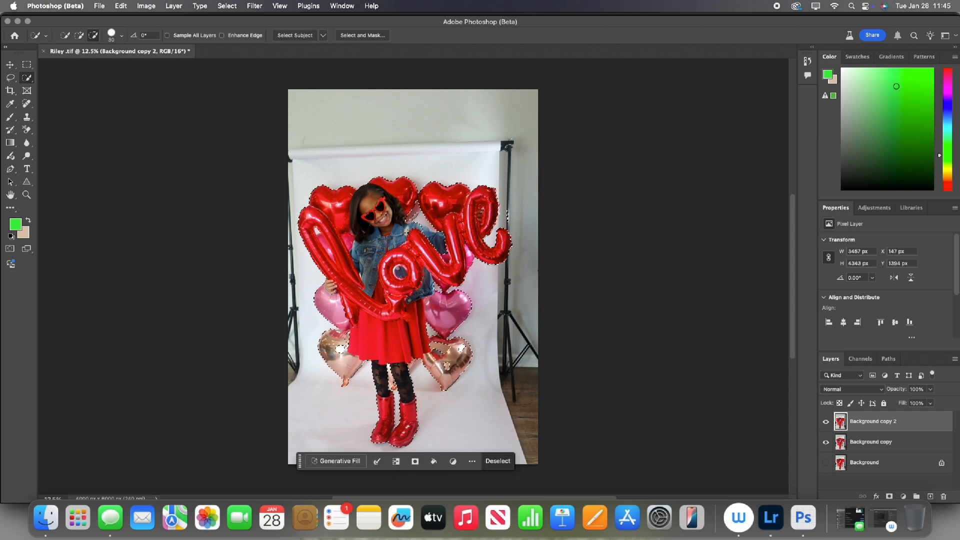
left_click(80, 37)
left_click(94, 37)
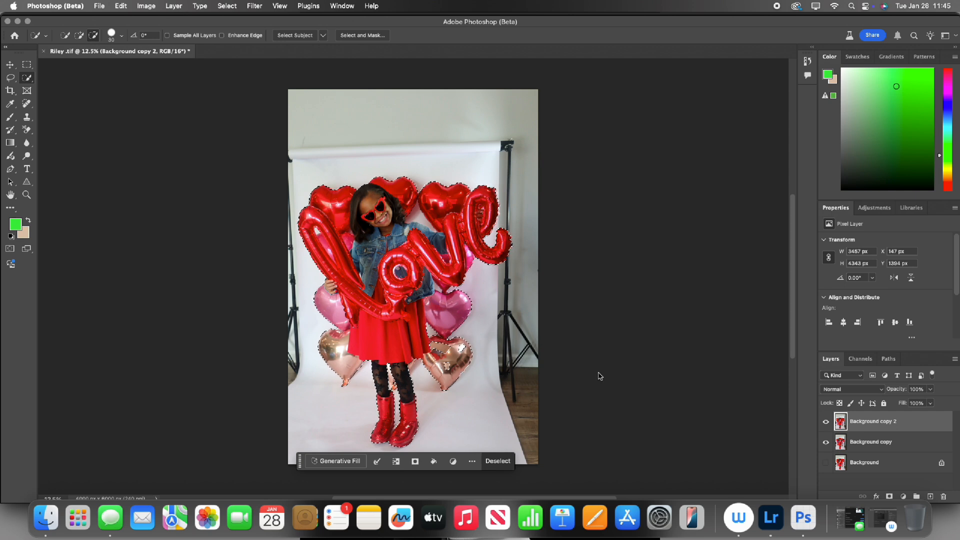
left_click(889, 497)
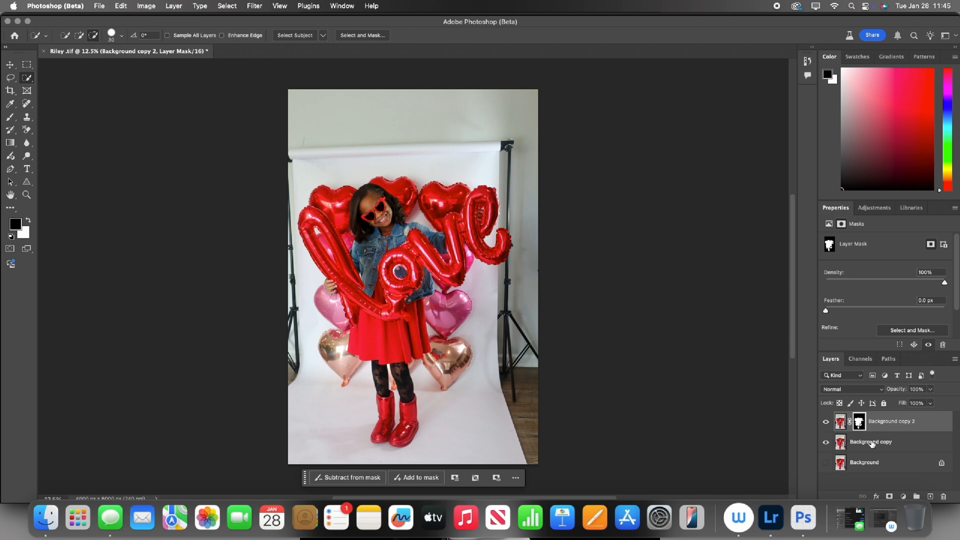
Load the Background copy 2 mask as a selection on the Background copy layer and expand it by 8 pixels.
left_click(872, 443)
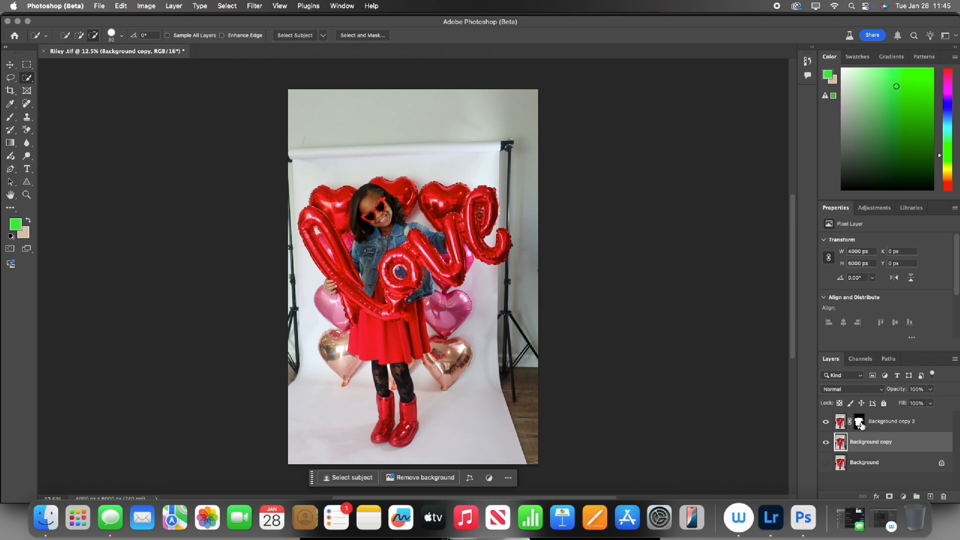
left_click(859, 423, "super")
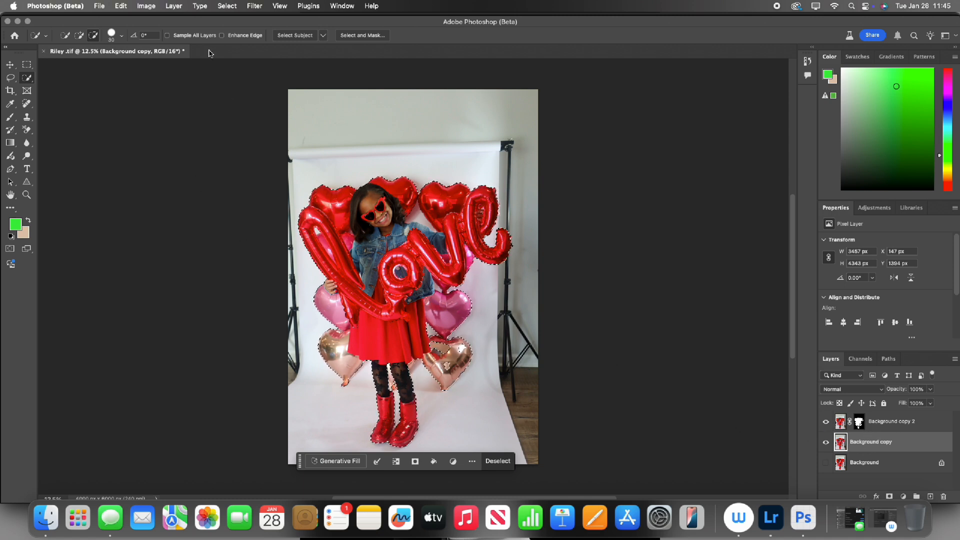
left_click(227, 6)
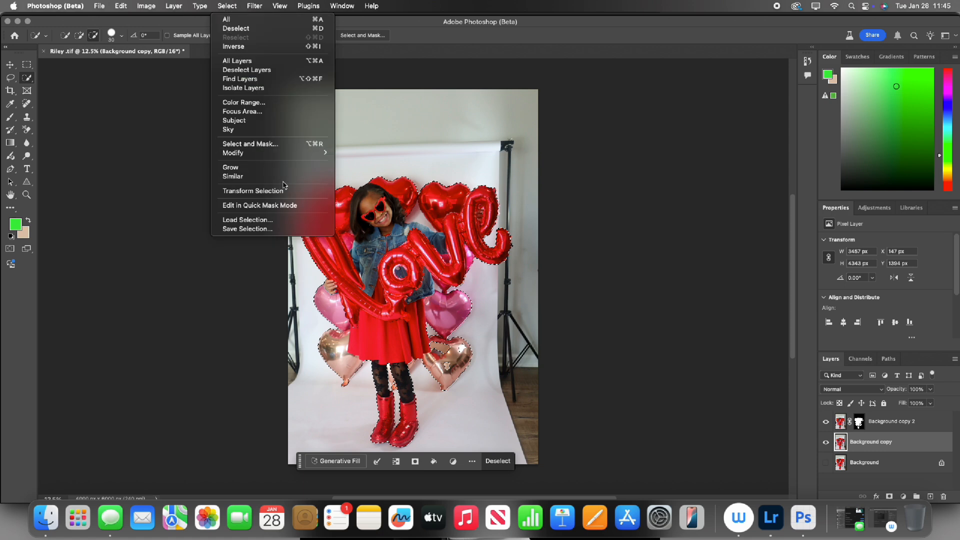
mouse_move(300, 153)
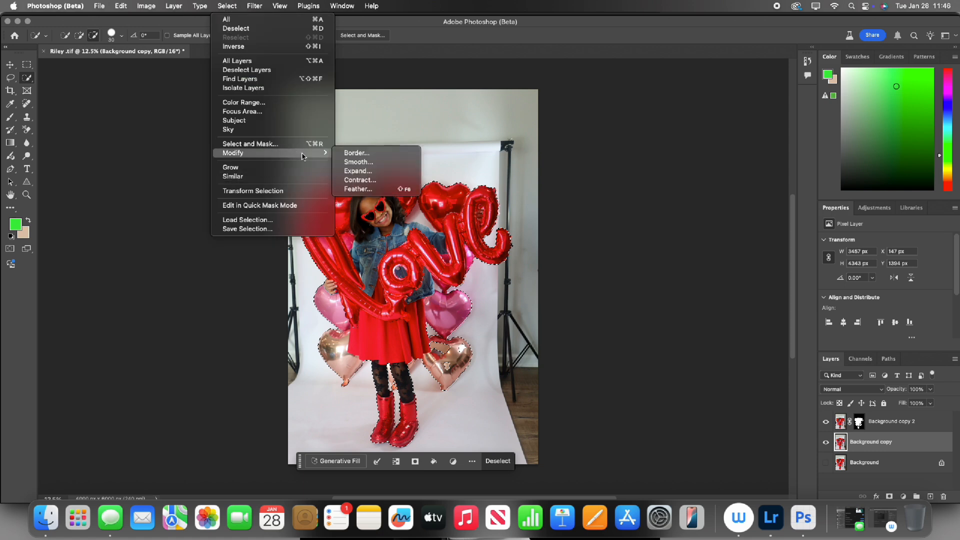
left_click(381, 170)
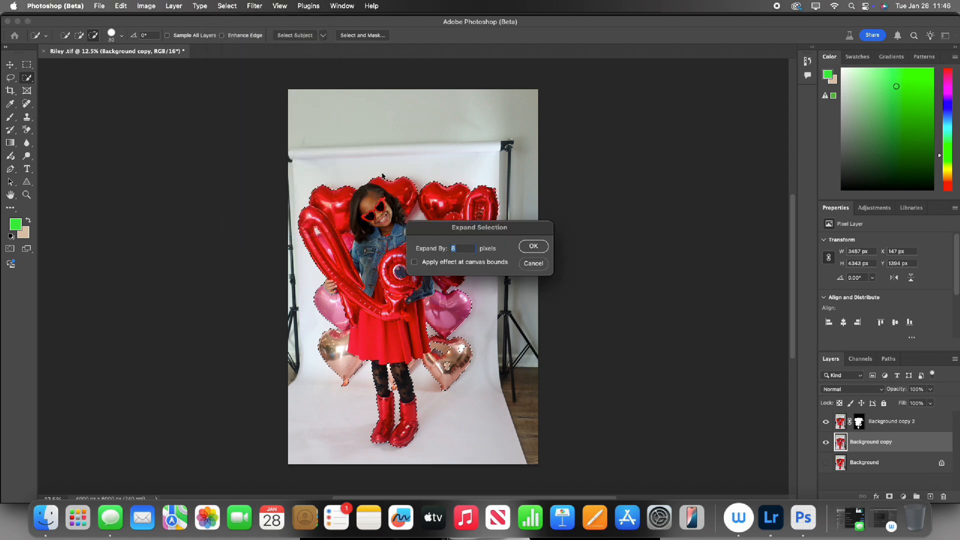
left_click(534, 246)
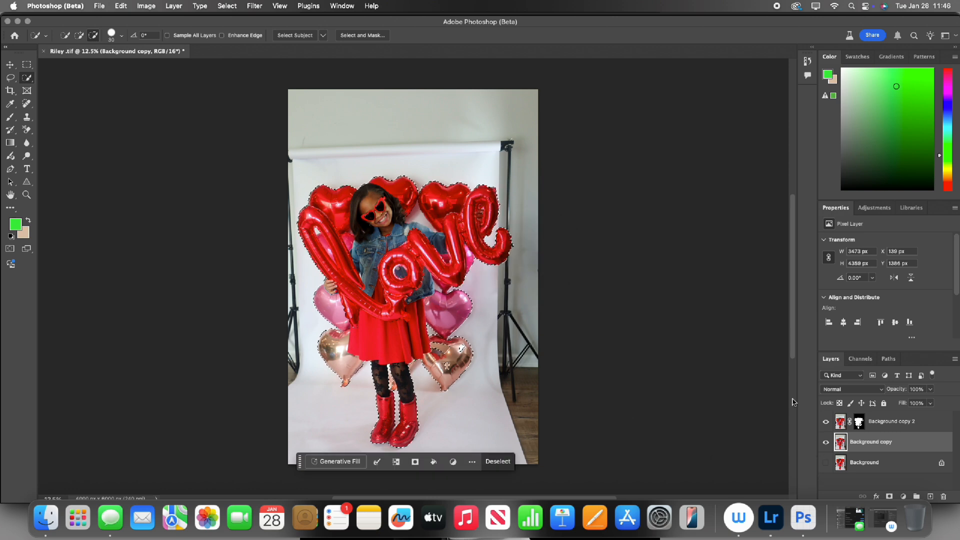
Hide Background copy 2, content-aware fill the selected subject on Background copy using the surrounding white backdrop and floor as sampling area, and deselect.
left_click(826, 423)
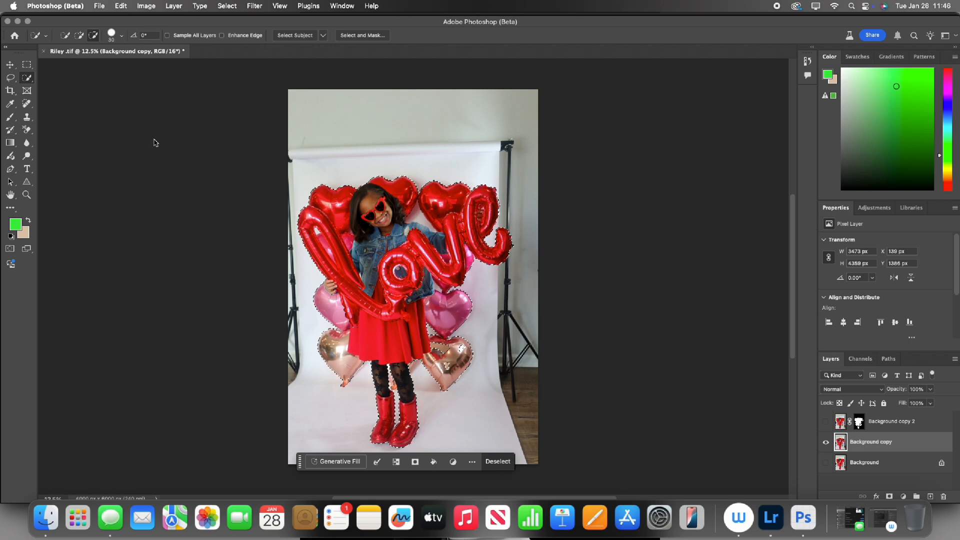
left_click(79, 35)
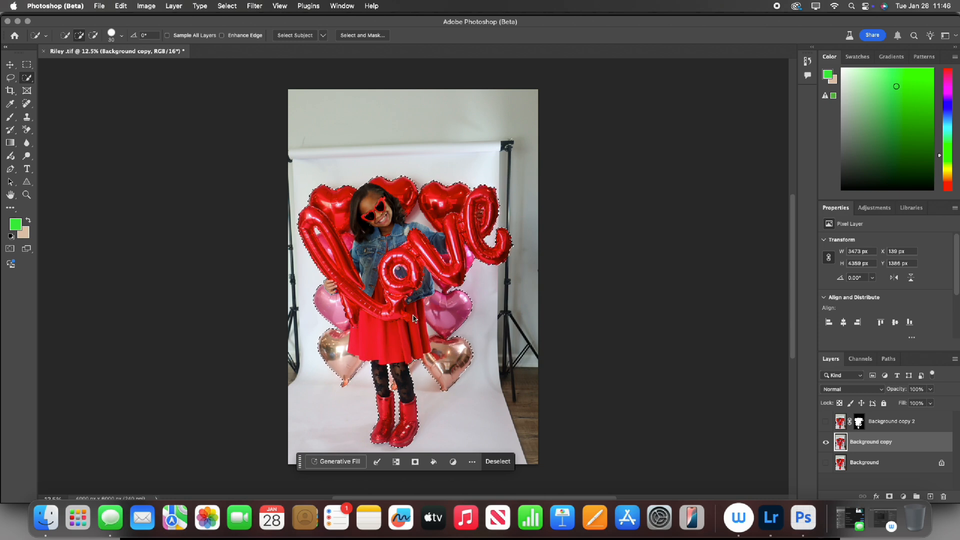
right_click(376, 255)
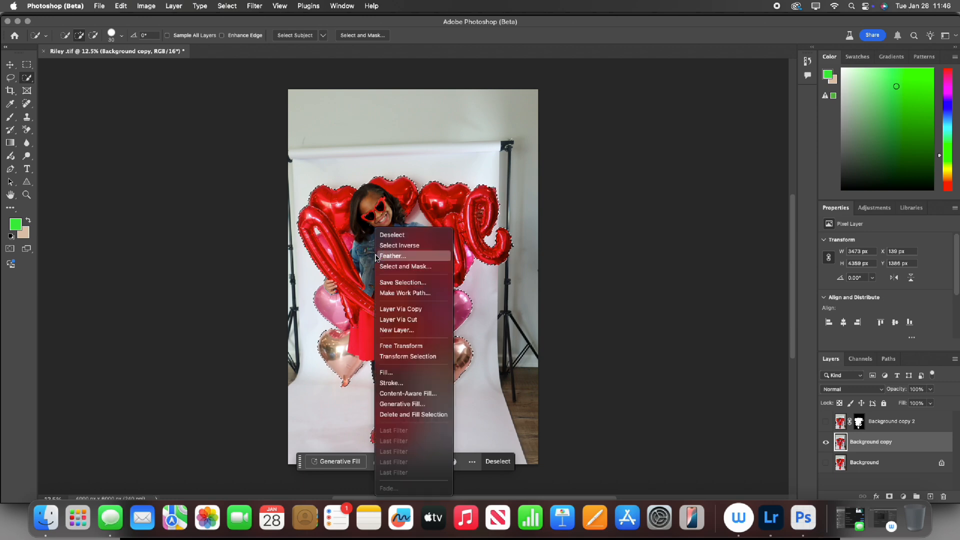
left_click(415, 394)
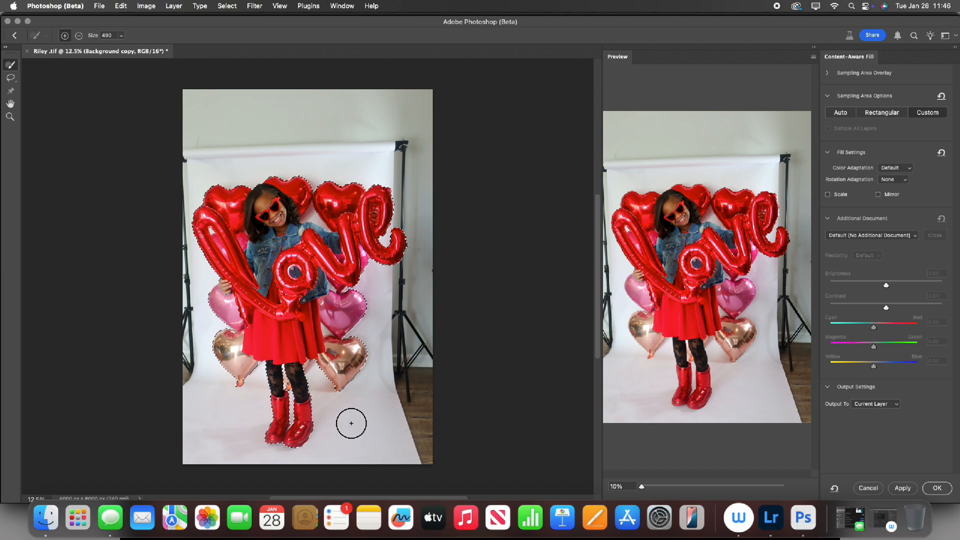
mouse_move(196, 406)
left_mouse_down()
mouse_move(214, 445)
mouse_move(254, 411)
mouse_move(223, 412)
mouse_move(208, 382)
mouse_move(201, 436)
mouse_move(230, 443)
mouse_move(236, 458)
mouse_move(240, 450)
mouse_move(322, 460)
mouse_move(332, 416)
mouse_move(370, 399)
mouse_move(356, 454)
mouse_move(366, 459)
mouse_move(383, 424)
mouse_move(395, 436)
mouse_move(377, 380)
mouse_move(377, 279)
left_mouse_up()
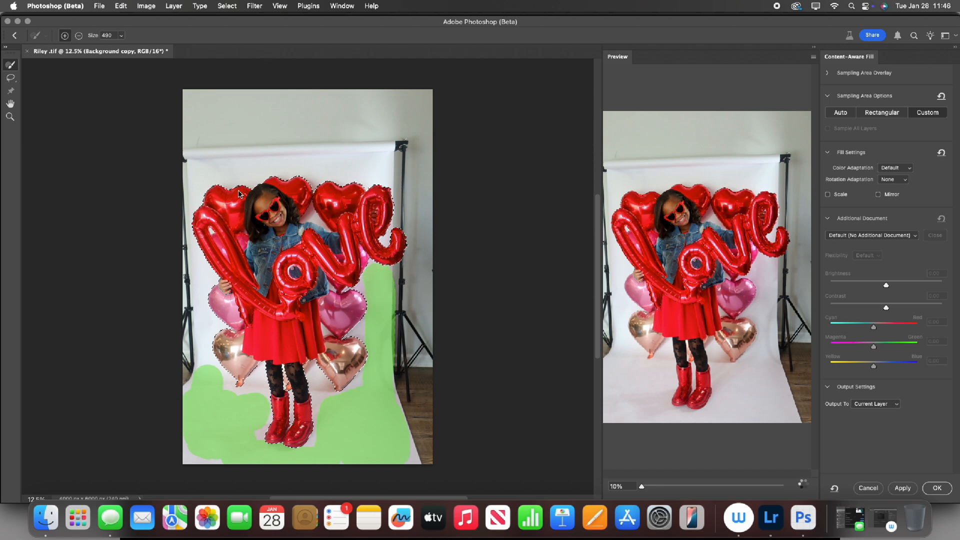
mouse_move(209, 160)
left_mouse_down()
mouse_move(382, 161)
mouse_move(372, 167)
mouse_move(342, 156)
mouse_move(379, 157)
mouse_move(304, 150)
left_mouse_up()
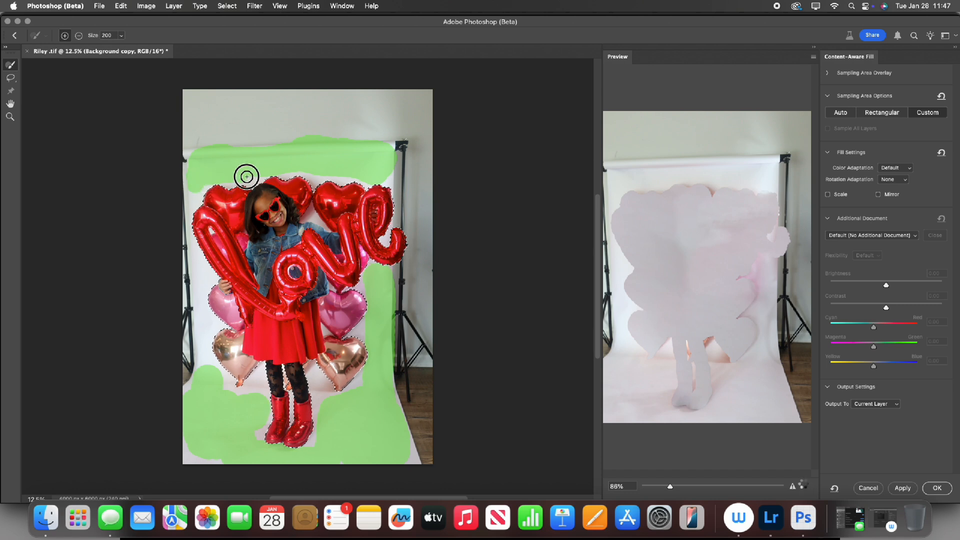
mouse_move(198, 261)
left_mouse_down()
mouse_move(200, 292)
mouse_move(215, 329)
mouse_move(207, 366)
left_mouse_up()
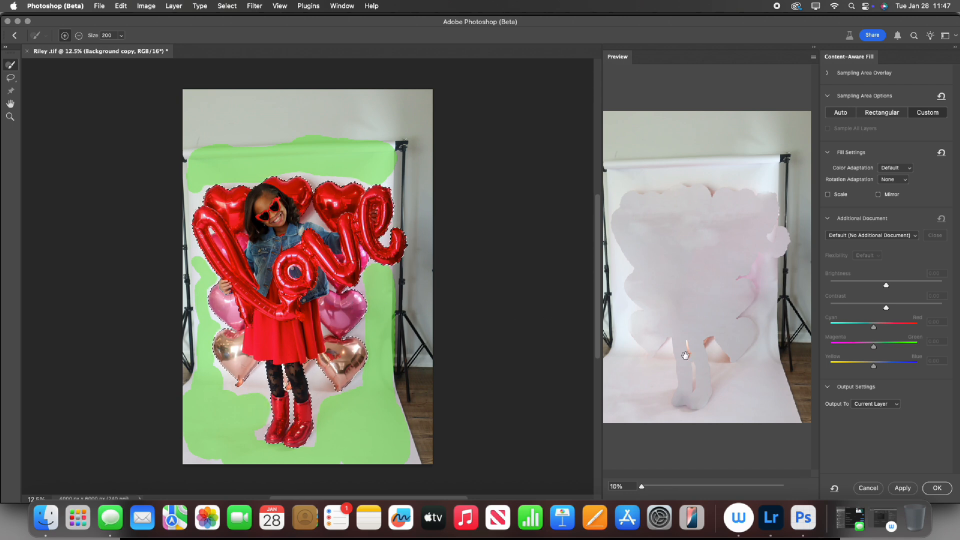
left_click(937, 488)
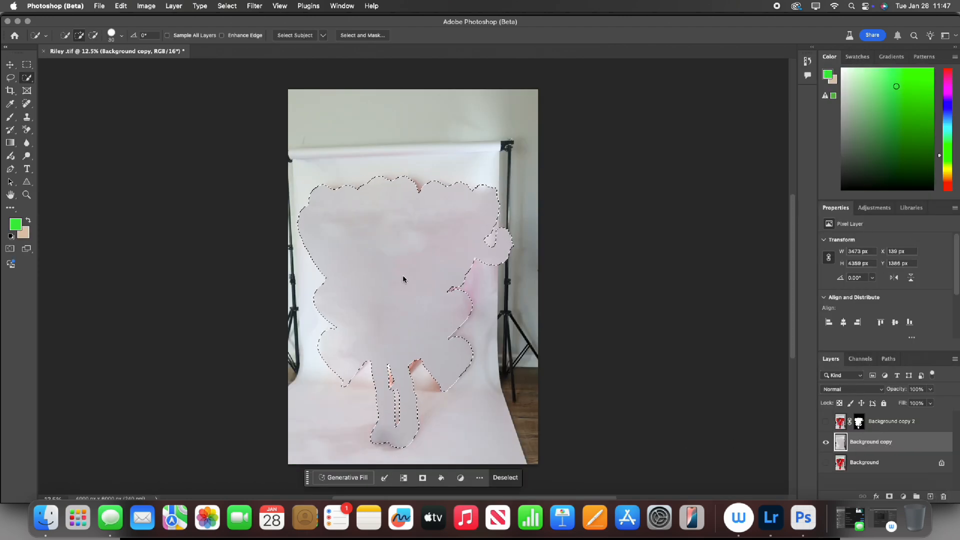
key("super+d")
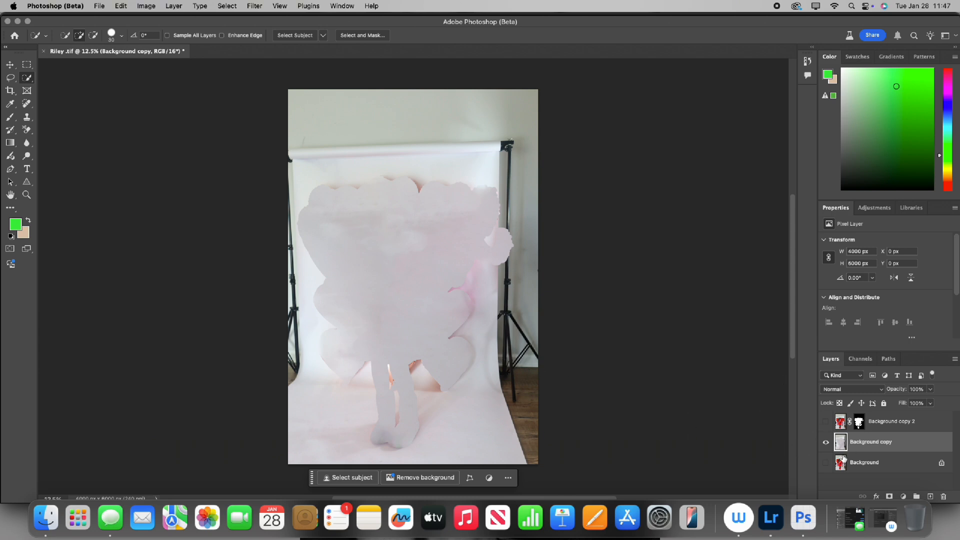
Select the wall, light stands and backdrop edges along the photo's left, right and top with combined rectangular marquees.
left_click(27, 67)
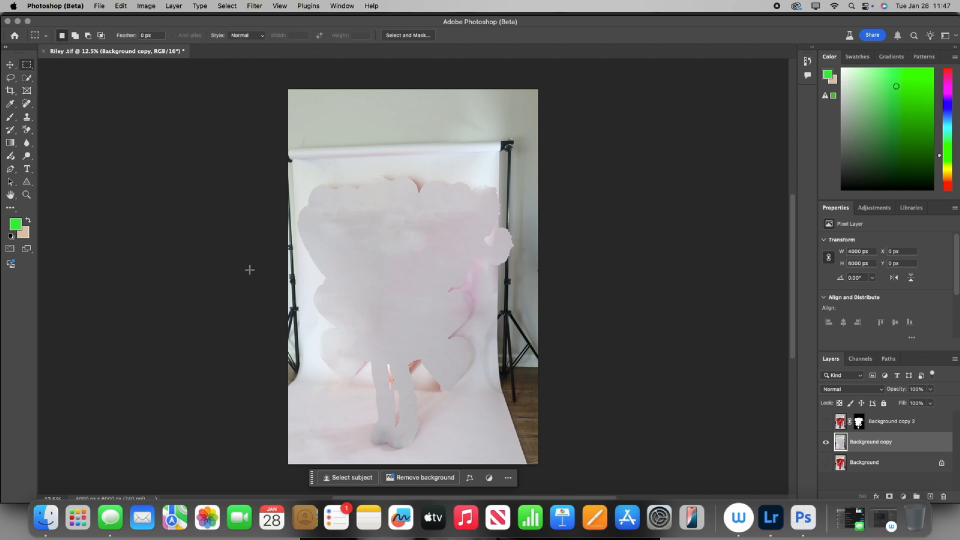
left_click_drag(276, 387, 314, 76)
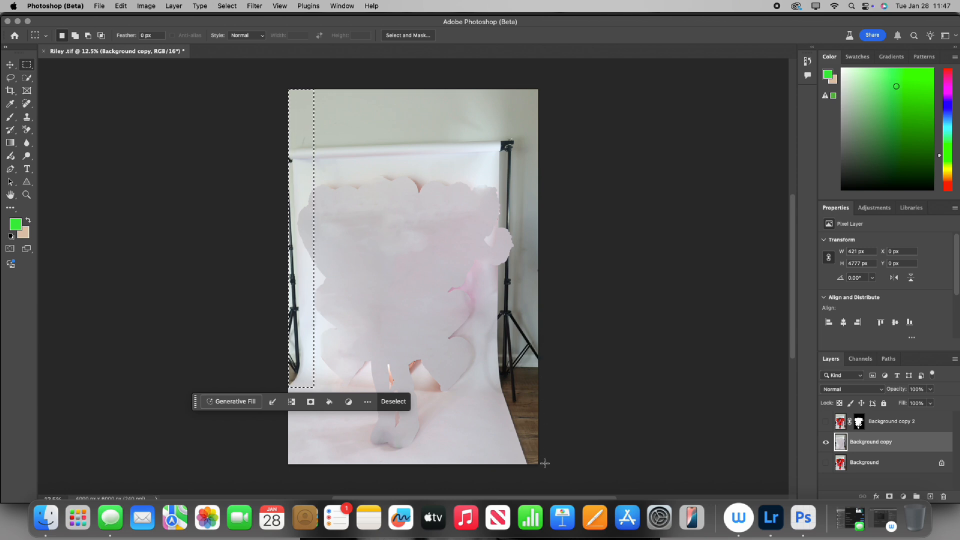
left_click_drag(540, 468, 495, 79)
left_click_drag(554, 159, 253, 71)
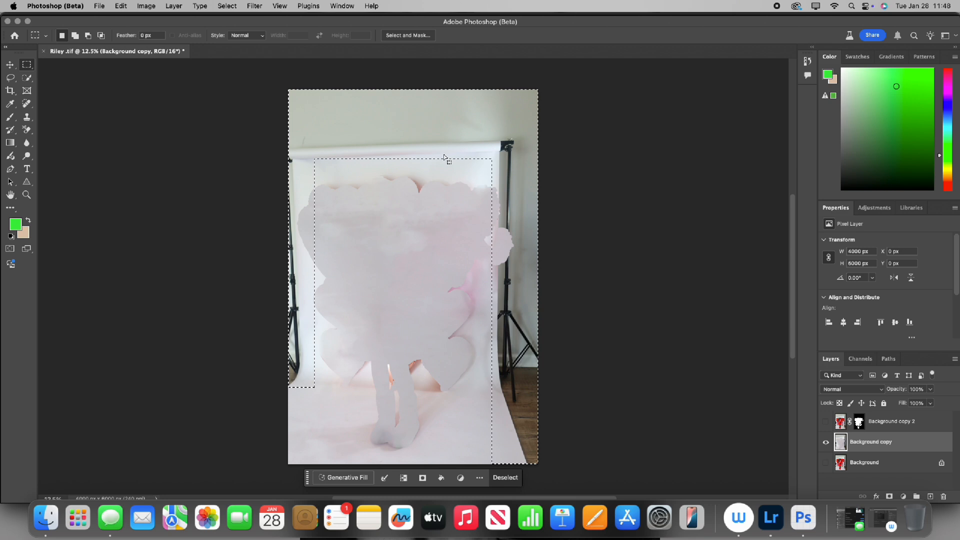
Content-aware fill the selected edge areas, sampling only the clean backdrop and floor around the former subject, and deselect.
right_click(393, 132)
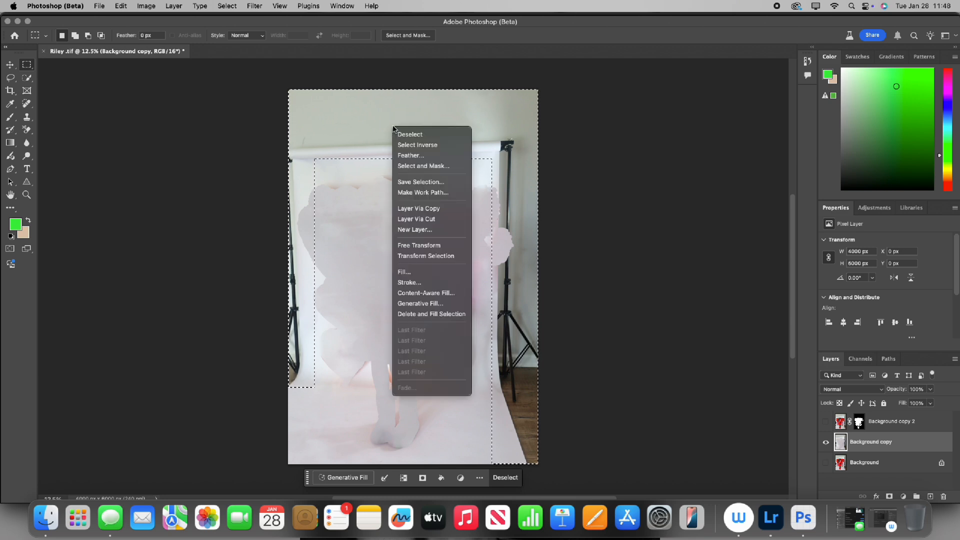
left_click(434, 294)
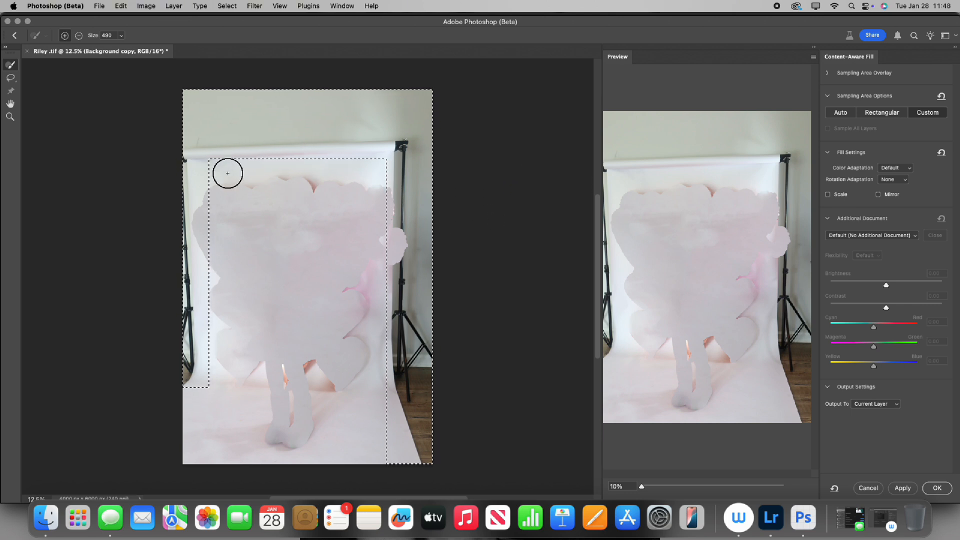
mouse_move(223, 172)
left_mouse_down()
mouse_move(253, 163)
mouse_move(369, 168)
left_mouse_up()
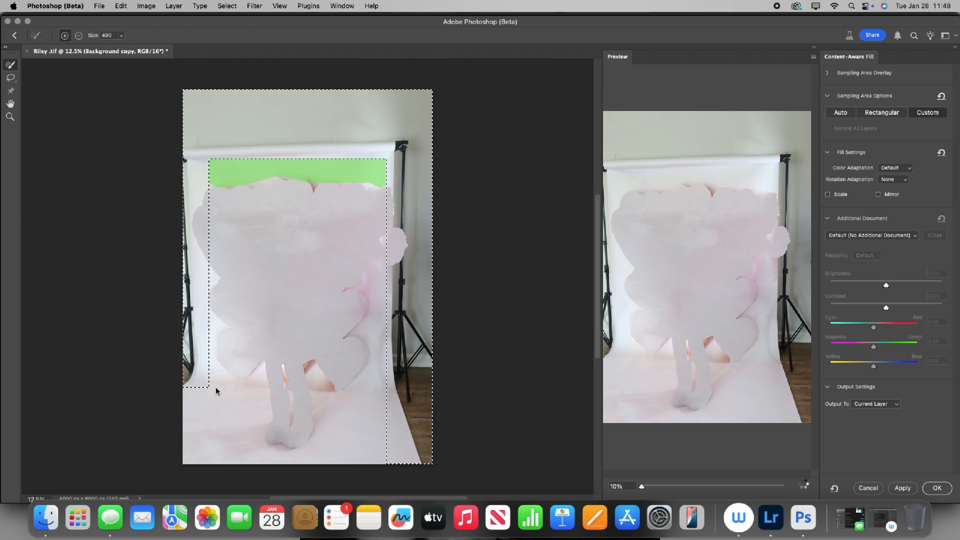
mouse_move(216, 391)
left_mouse_down()
mouse_move(195, 411)
mouse_move(190, 398)
mouse_move(186, 430)
mouse_move(201, 448)
mouse_move(223, 398)
mouse_move(229, 415)
mouse_move(243, 406)
mouse_move(245, 420)
mouse_move(224, 451)
mouse_move(234, 453)
mouse_move(251, 424)
mouse_move(256, 409)
mouse_move(207, 458)
mouse_move(188, 458)
mouse_move(217, 448)
mouse_move(234, 415)
left_mouse_up()
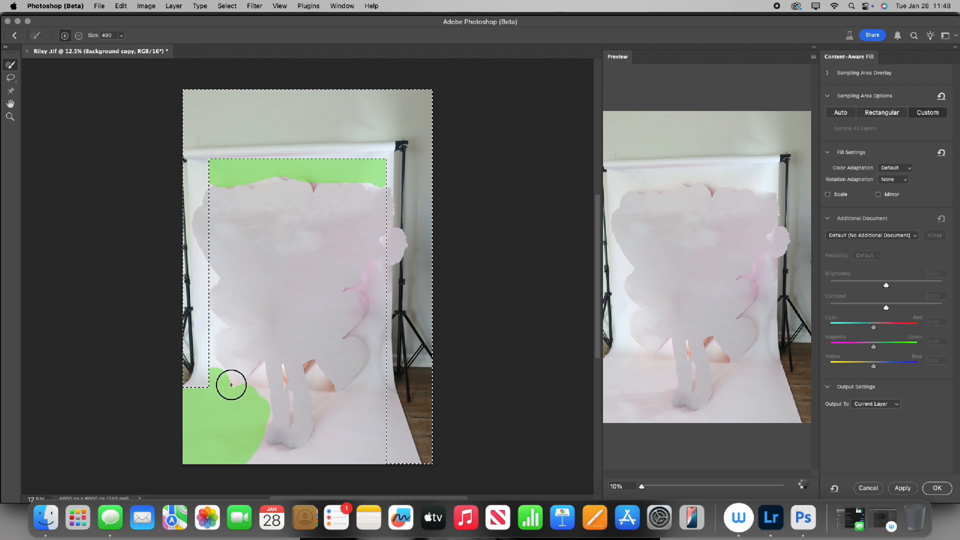
mouse_move(250, 458)
left_mouse_down()
mouse_move(334, 460)
mouse_move(338, 420)
mouse_move(358, 424)
mouse_move(365, 404)
mouse_move(374, 453)
mouse_move(390, 295)
left_mouse_up()
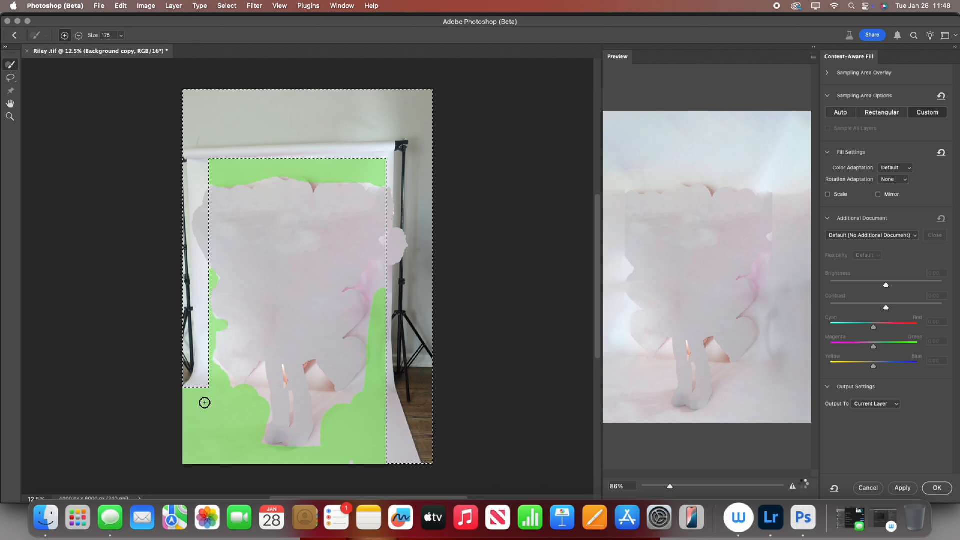
mouse_move(255, 398)
left_mouse_down()
mouse_move(259, 382)
mouse_move(260, 403)
left_mouse_up()
mouse_move(323, 420)
left_mouse_down()
mouse_move(324, 407)
mouse_move(349, 405)
left_mouse_up()
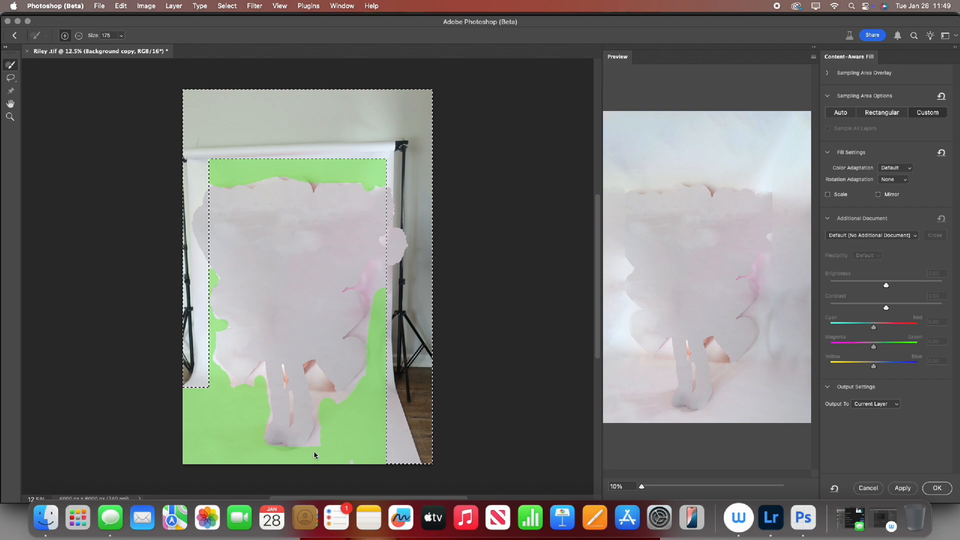
left_click_drag(318, 443, 324, 430)
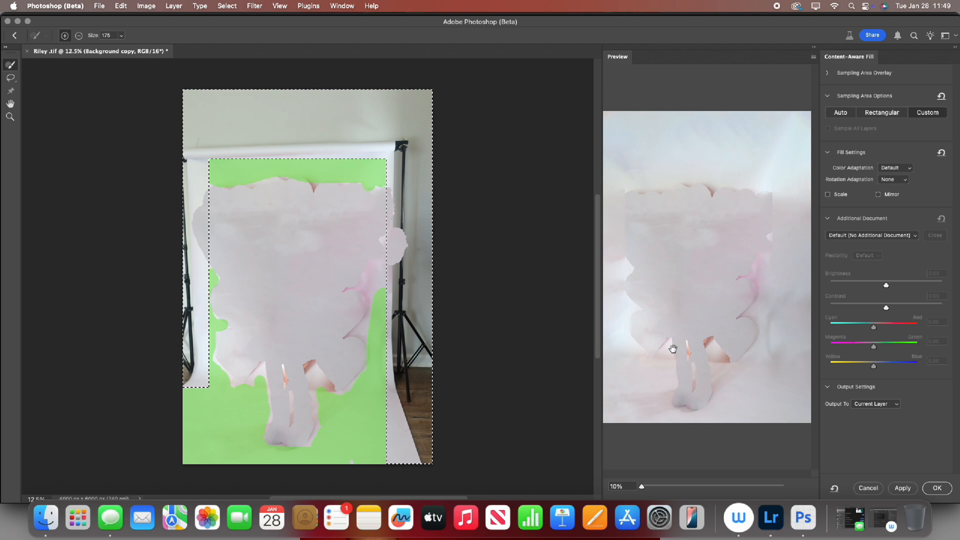
left_click(937, 489)
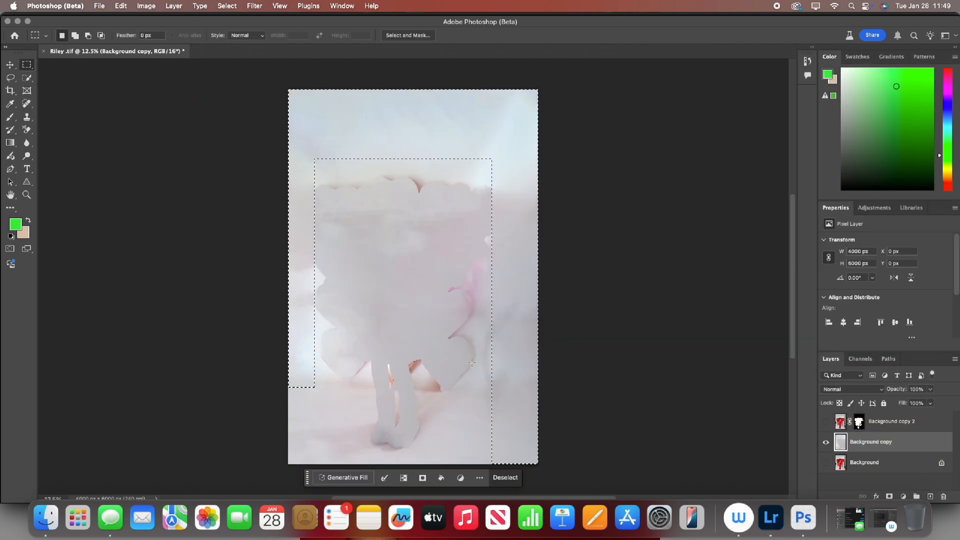
left_click(473, 365)
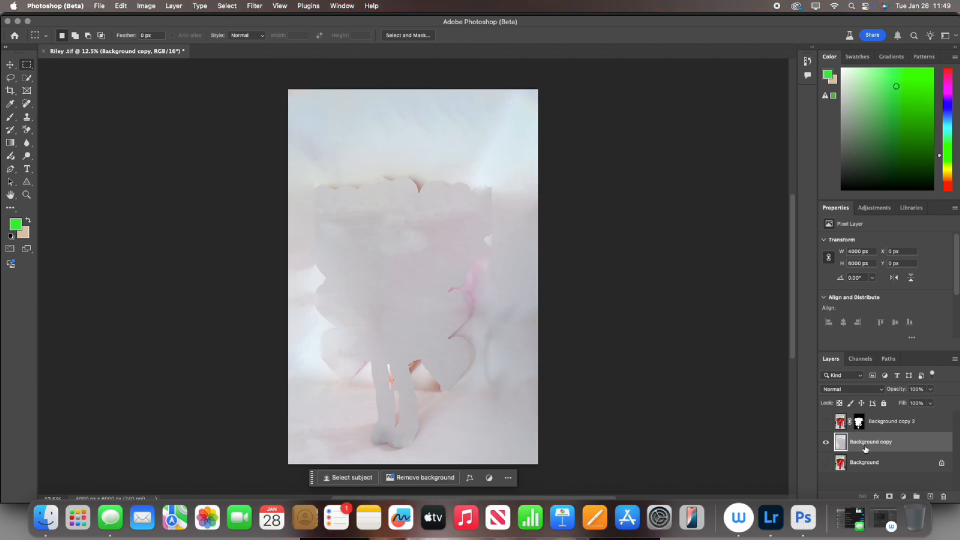
Apply a strong Gaussian Blur to the Background copy layer, raising the radius until the fill edges soften.
left_click(255, 6)
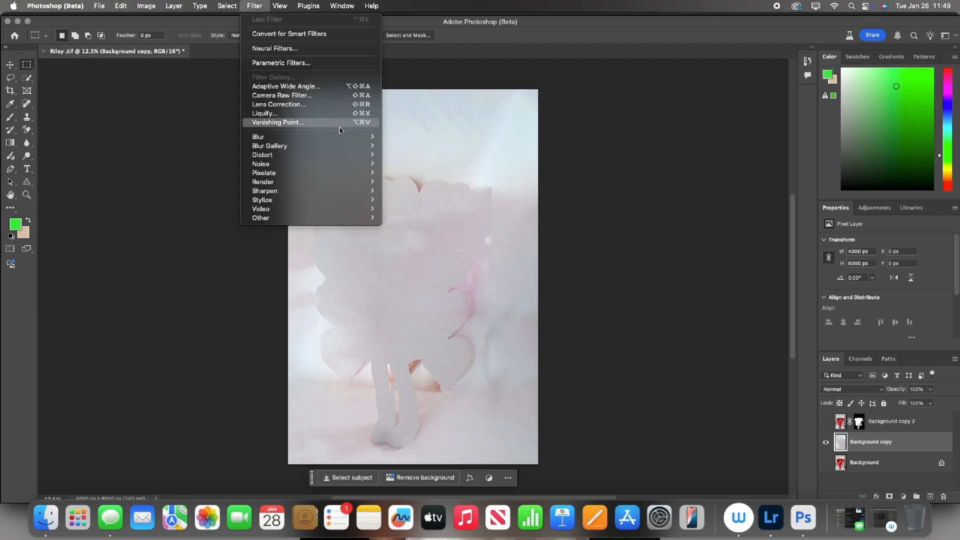
mouse_move(338, 142)
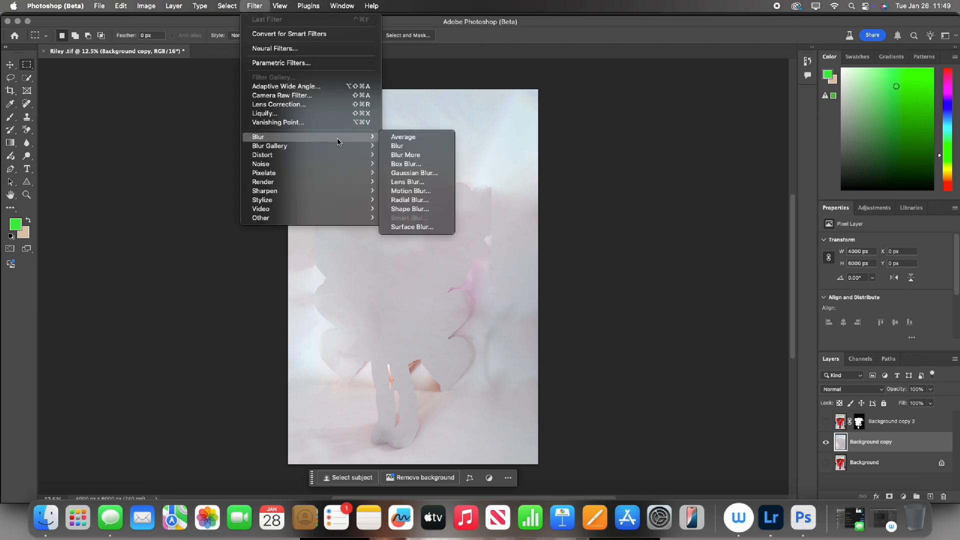
left_click(430, 173)
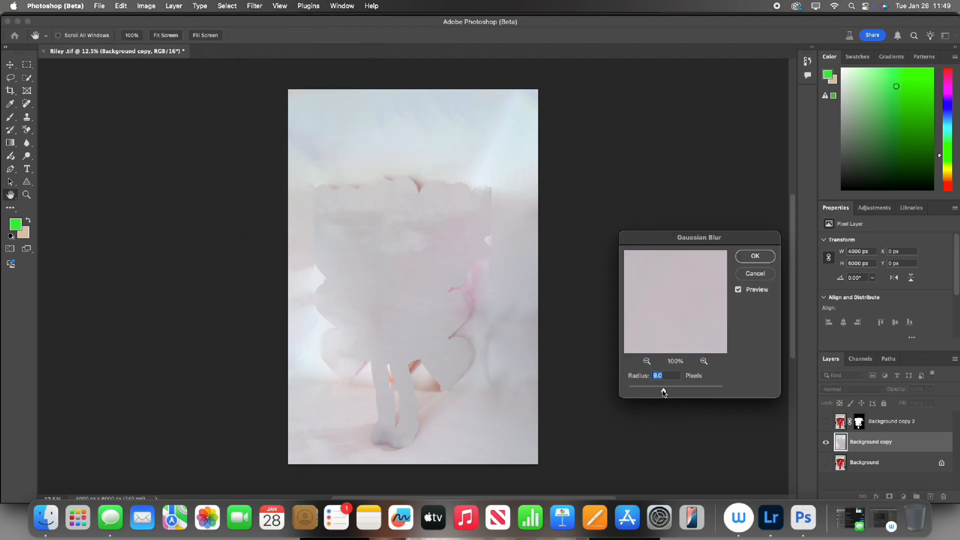
left_click_drag(663, 393, 677, 397)
left_click(742, 260)
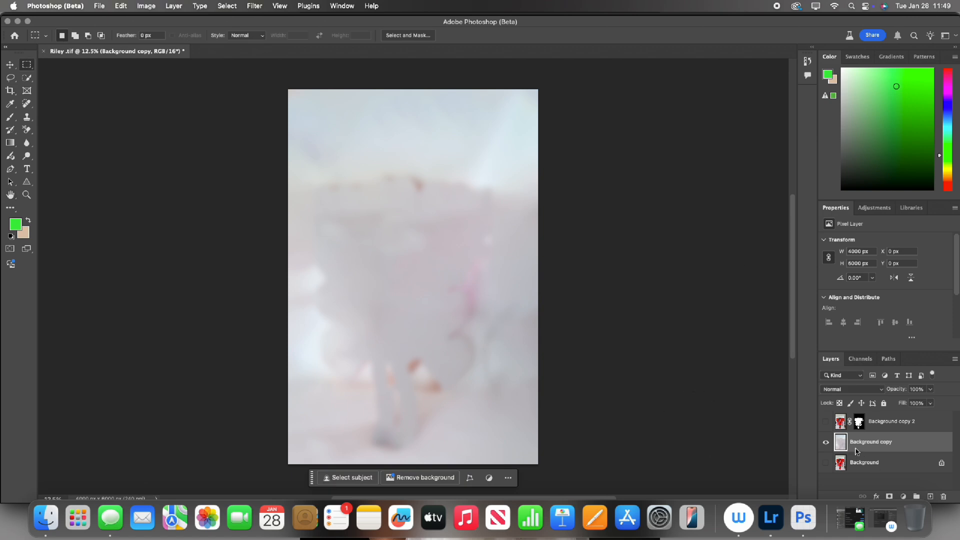
Show Background copy 2 and paint white on its layer mask between the girl's legs to restore missing parts.
left_click(826, 423)
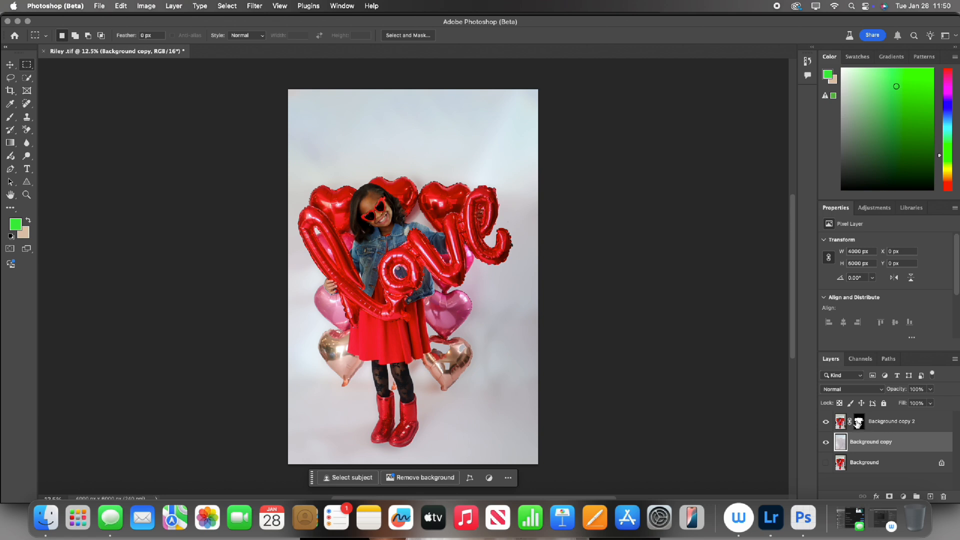
left_click(860, 423)
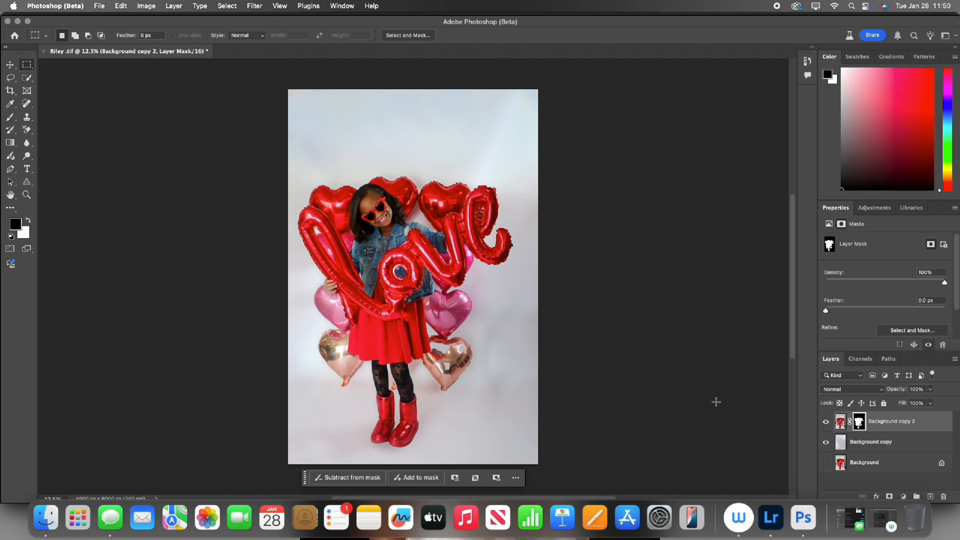
left_click(10, 117)
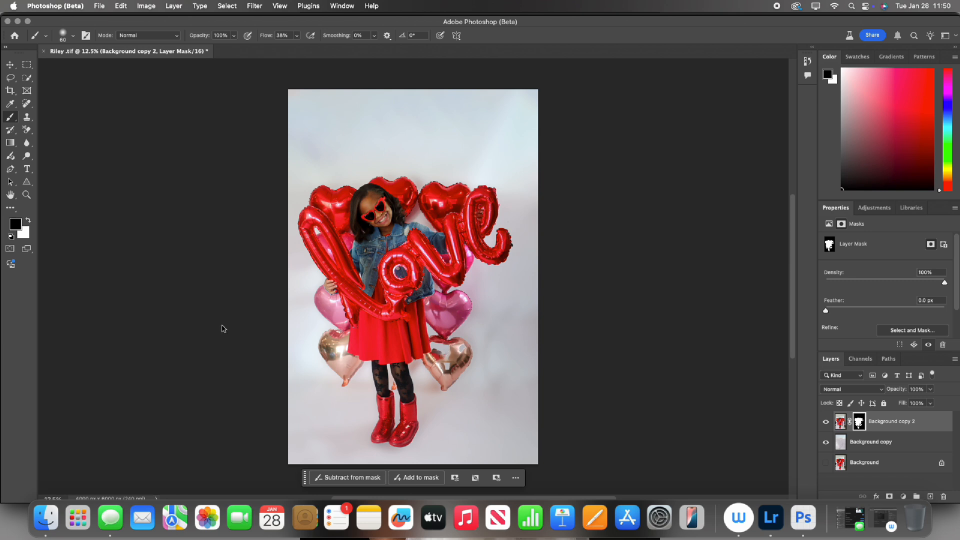
left_click(30, 223)
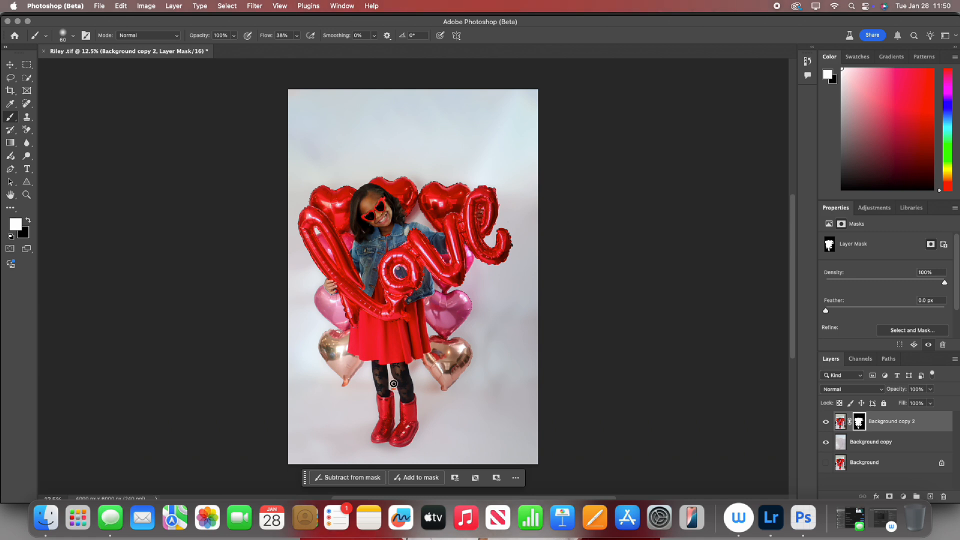
mouse_move(393, 381)
left_mouse_down()
mouse_move(391, 389)
mouse_move(389, 369)
mouse_move(400, 385)
mouse_move(389, 393)
mouse_move(380, 368)
left_mouse_up()
Group the Background copy 2 and Background copy layers and make the original Background layer visible.
left_click(864, 442)
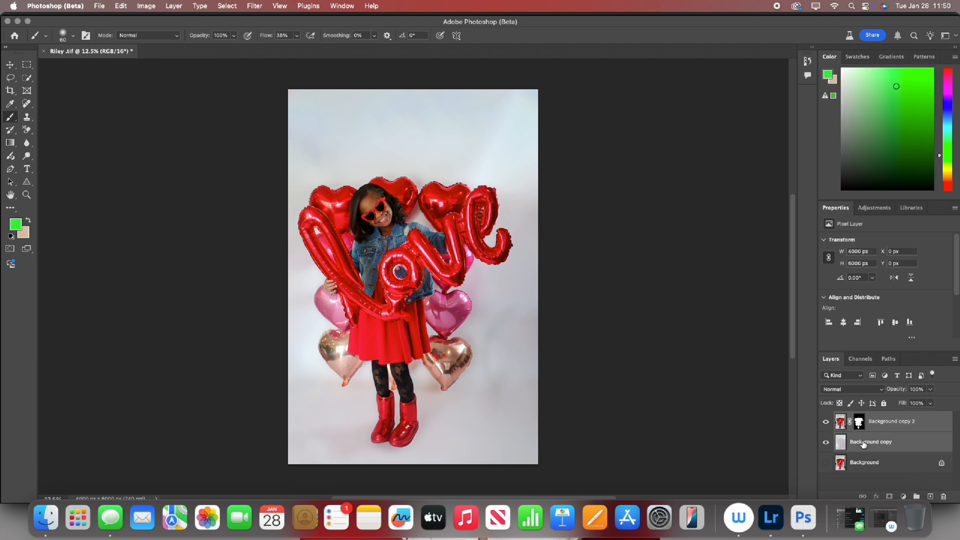
key("super+g")
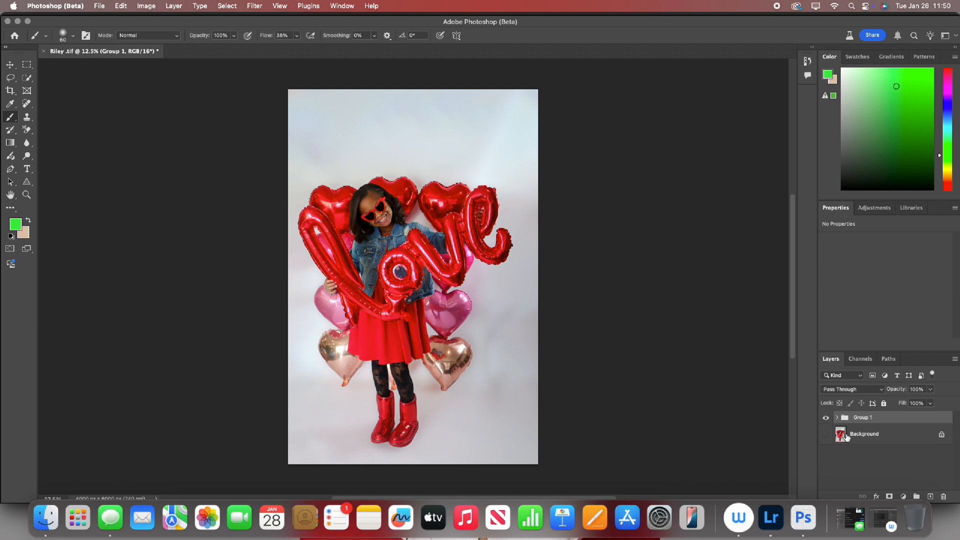
left_click(827, 434)
Toggle the group's visibility to compare the edited backdrop with the original photo.
left_click(826, 418)
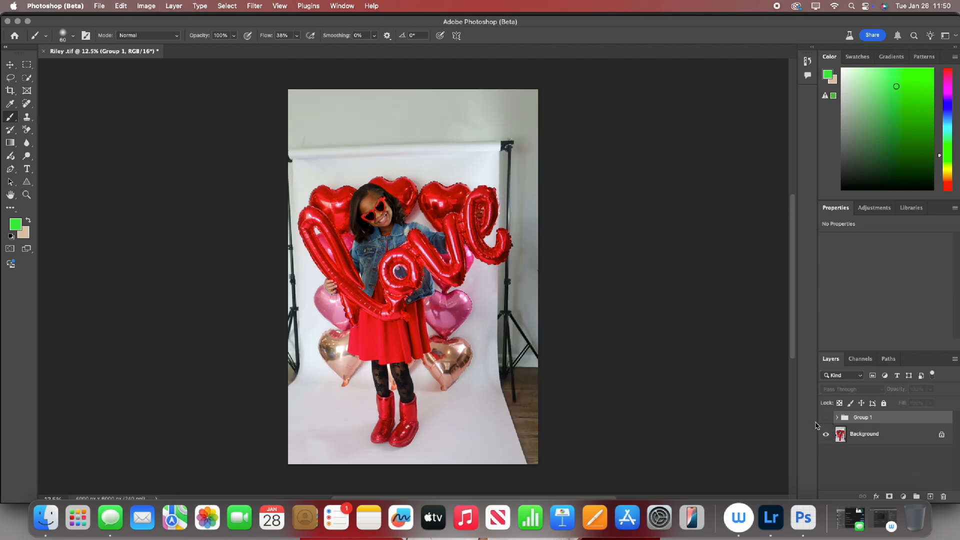
left_click(826, 419)
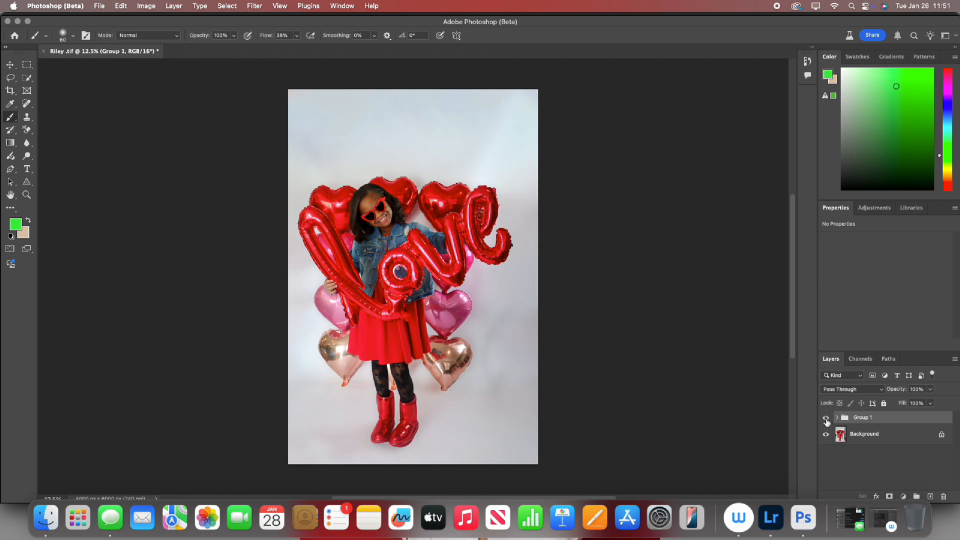
left_click(826, 419)
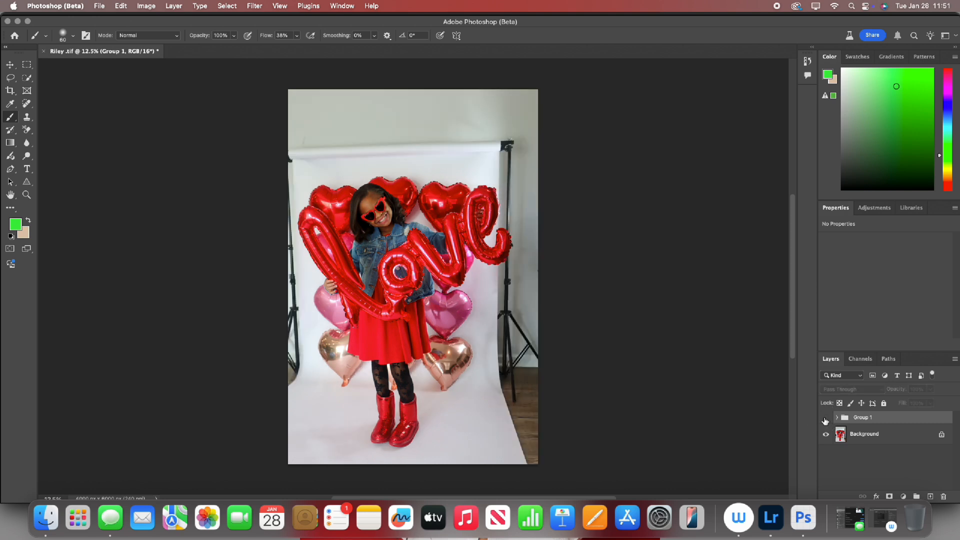
left_click(826, 419)
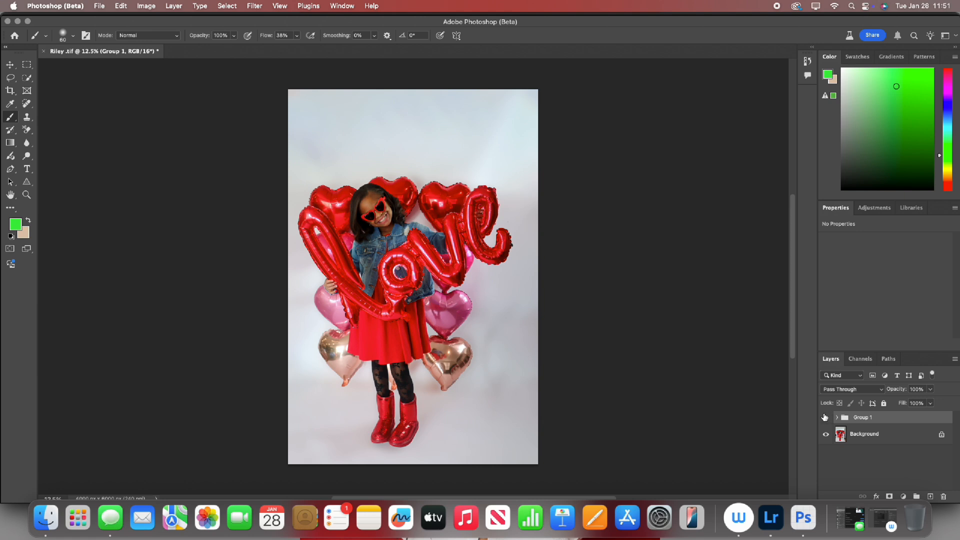
Expand the group, dab white on Background copy 2's mask beside the balloon letter e, and switch the brush colour to black.
left_click(837, 417)
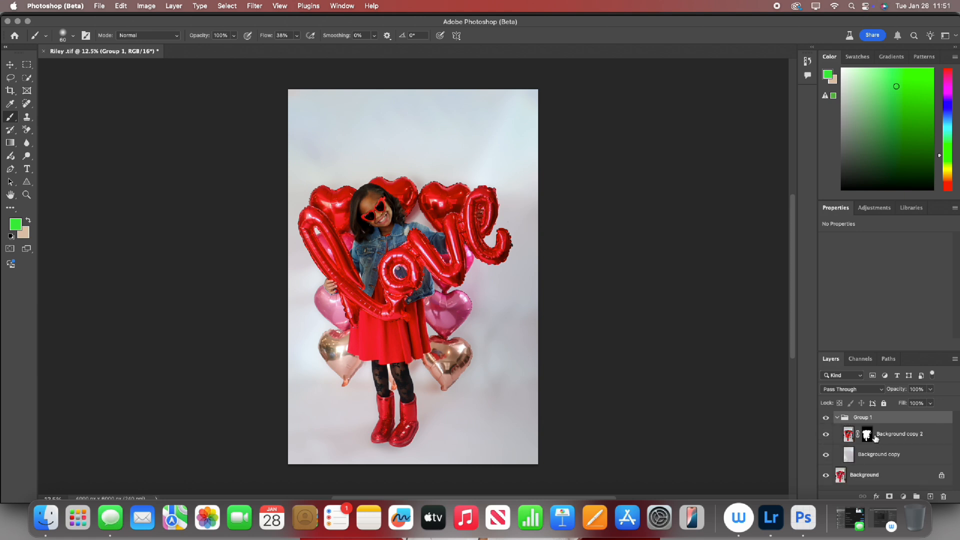
left_click(868, 434)
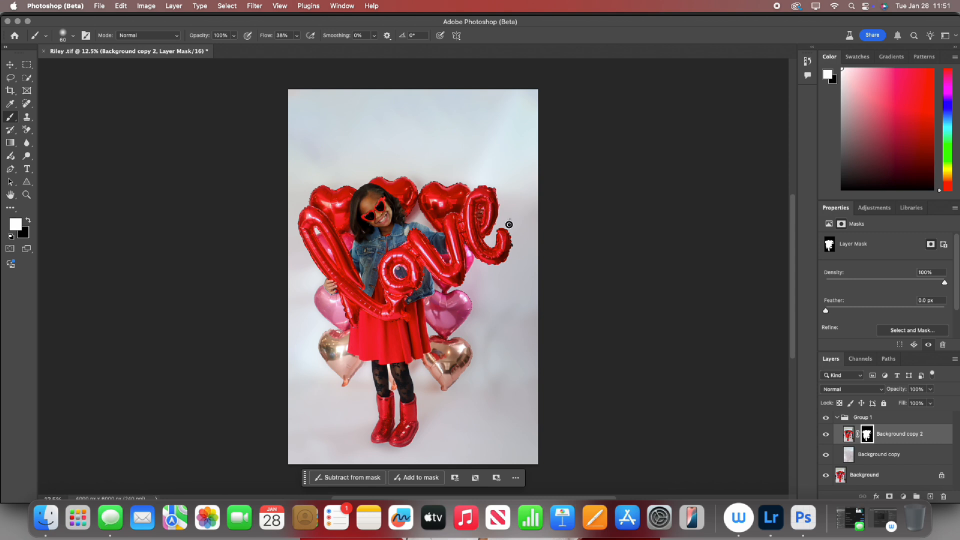
left_click(29, 220)
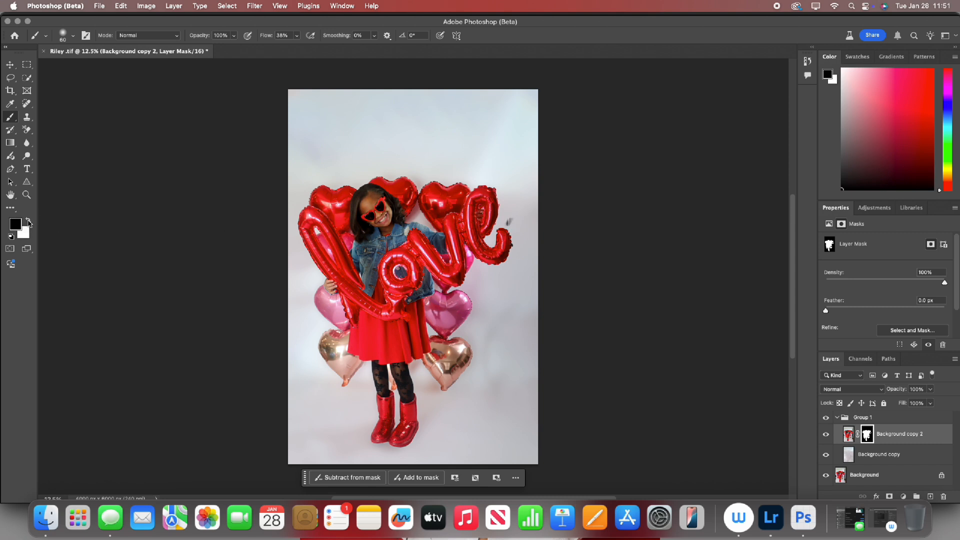